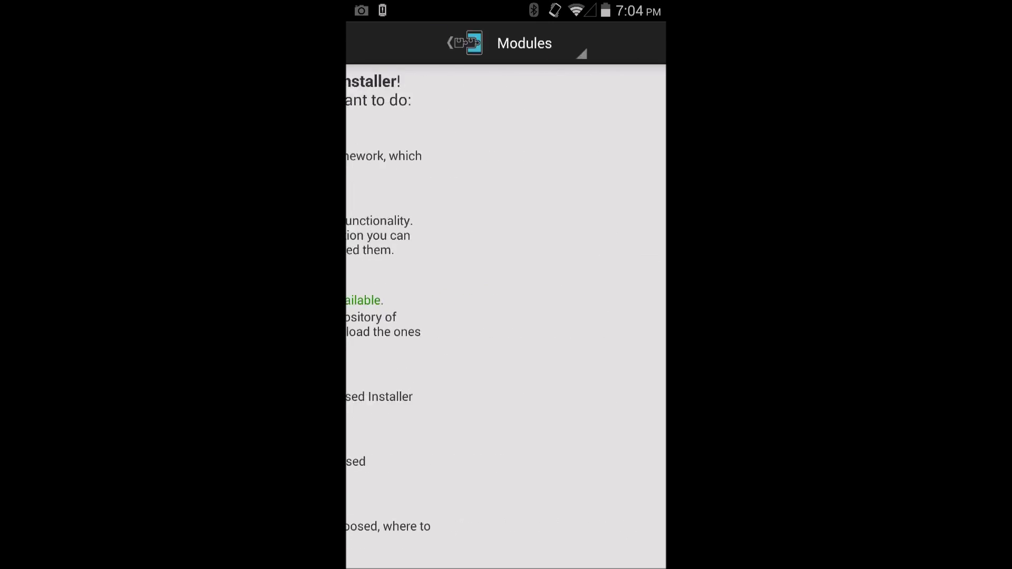
Search the Xposed module repository for 'nfc' and open NFC LockScreenOff Enabler's details
{"action": "key", "text": "Escape"}
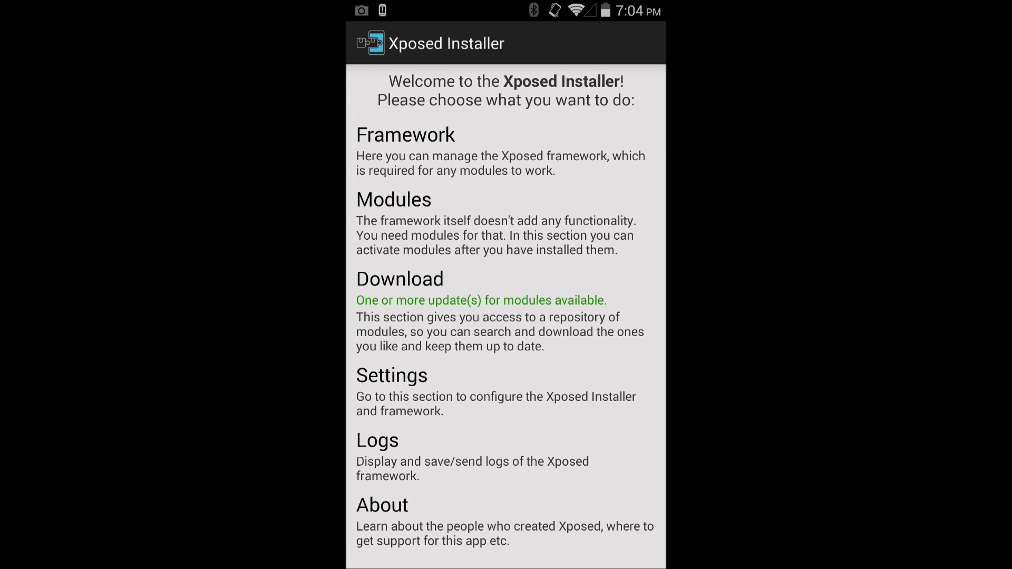
{"action": "left_click", "coordinate": [507, 309]}
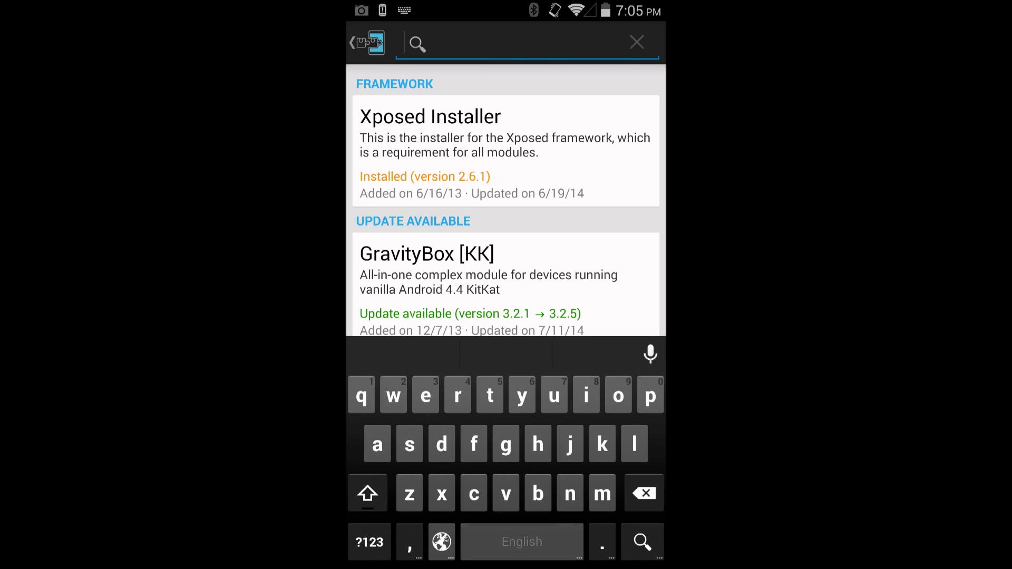
{"action": "type", "text": "nfx"}
{"action": "key", "text": "BackSpace"}
{"action": "type", "text": "c"}
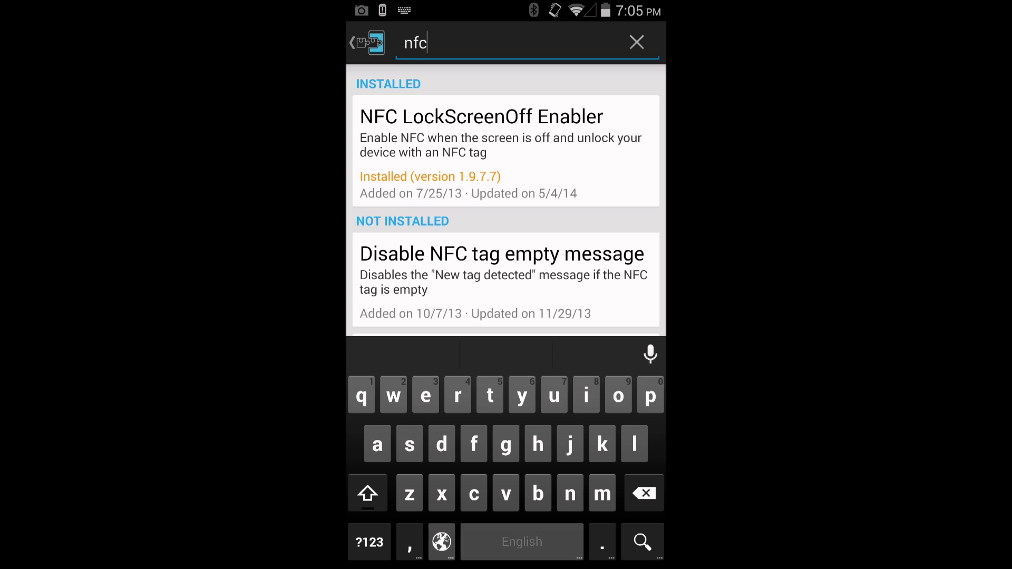
{"action": "left_click", "coordinate": [506, 150]}
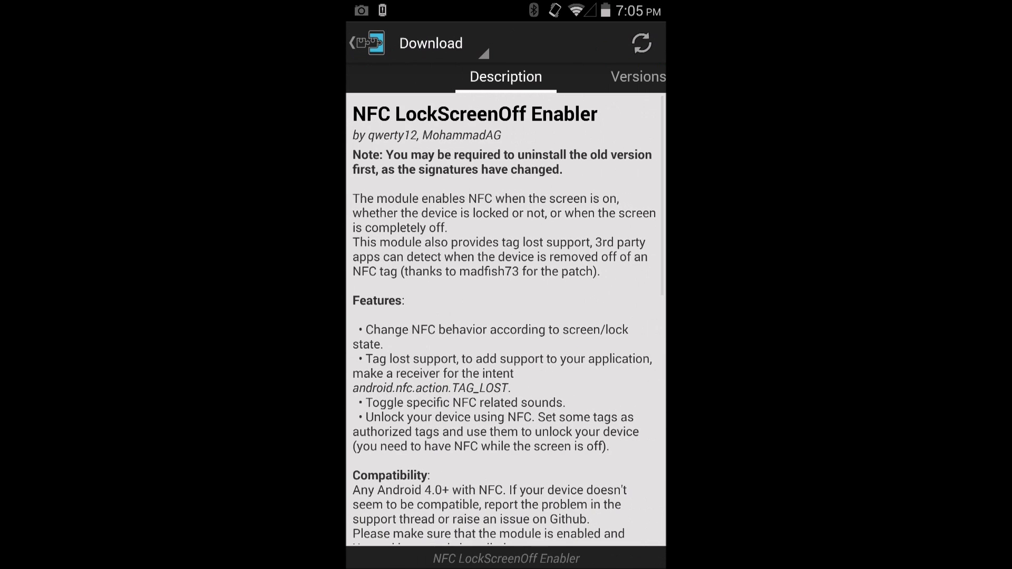
Confirm version 1.9.7.7 is installed on the Versions list, then return to the home screen
{"action": "left_click_drag", "start_coordinate": [600, 317], "coordinate": [411, 316]}
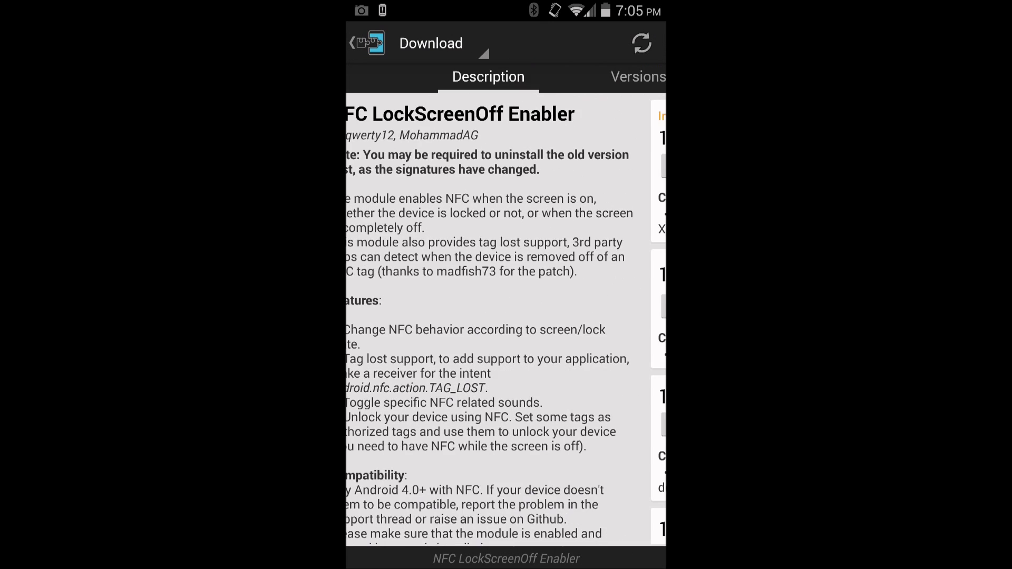
{"action": "mouse_move", "coordinate": [602, 317]}
{"action": "left_mouse_down"}
{"action": "mouse_move", "coordinate": [411, 316]}
{"action": "mouse_move", "coordinate": [601, 316]}
{"action": "left_mouse_up"}
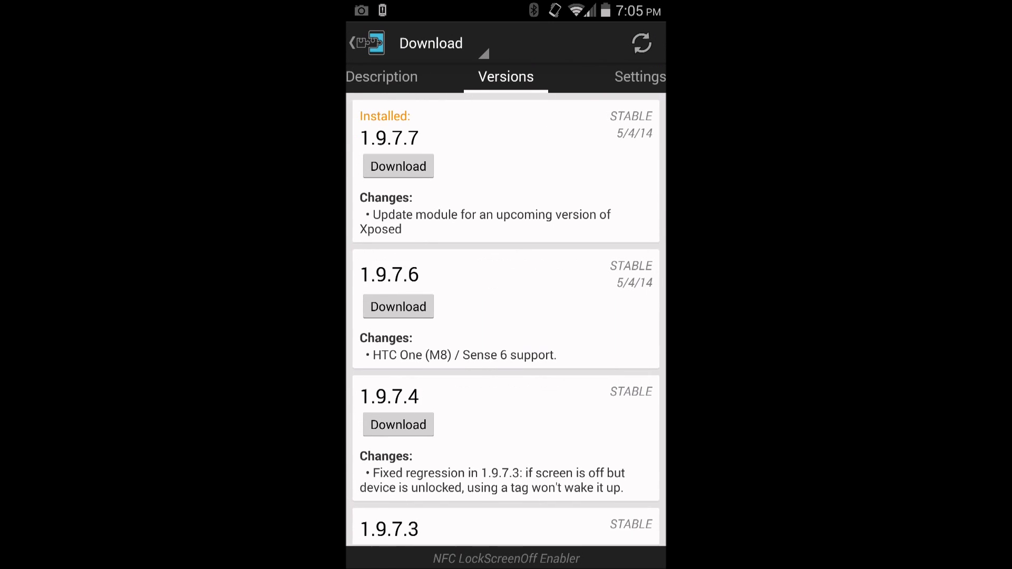
{"action": "left_click_drag", "start_coordinate": [663, 356], "coordinate": [542, 361]}
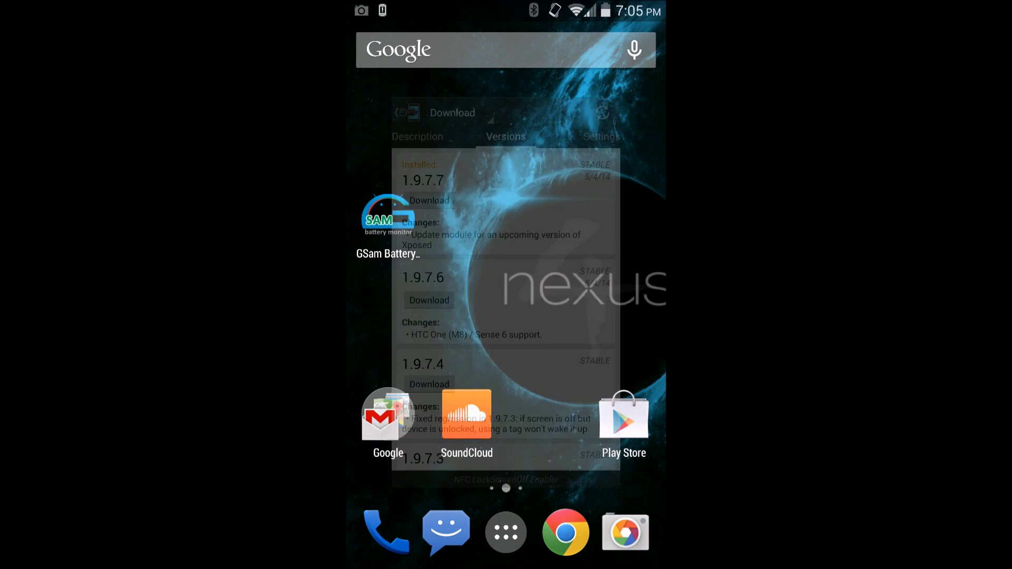
Launch NFC LockScreenOff Enabler's settings from the app drawer
{"action": "left_click", "coordinate": [506, 533]}
{"action": "left_click_drag", "start_coordinate": [600, 317], "coordinate": [411, 316]}
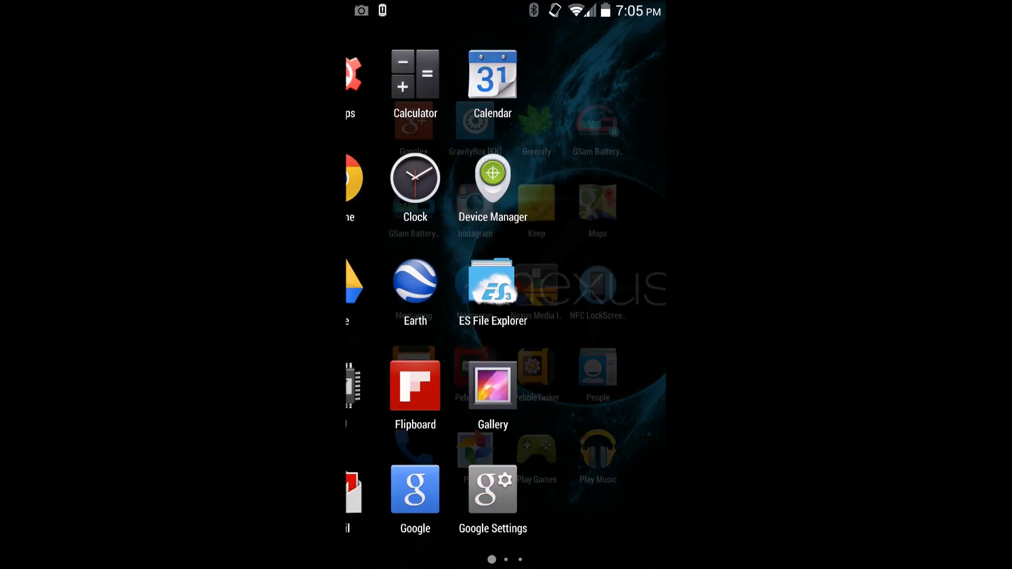
{"action": "mouse_move", "coordinate": [602, 316]}
{"action": "left_mouse_down"}
{"action": "mouse_move", "coordinate": [412, 316]}
{"action": "mouse_move", "coordinate": [601, 316]}
{"action": "left_mouse_up"}
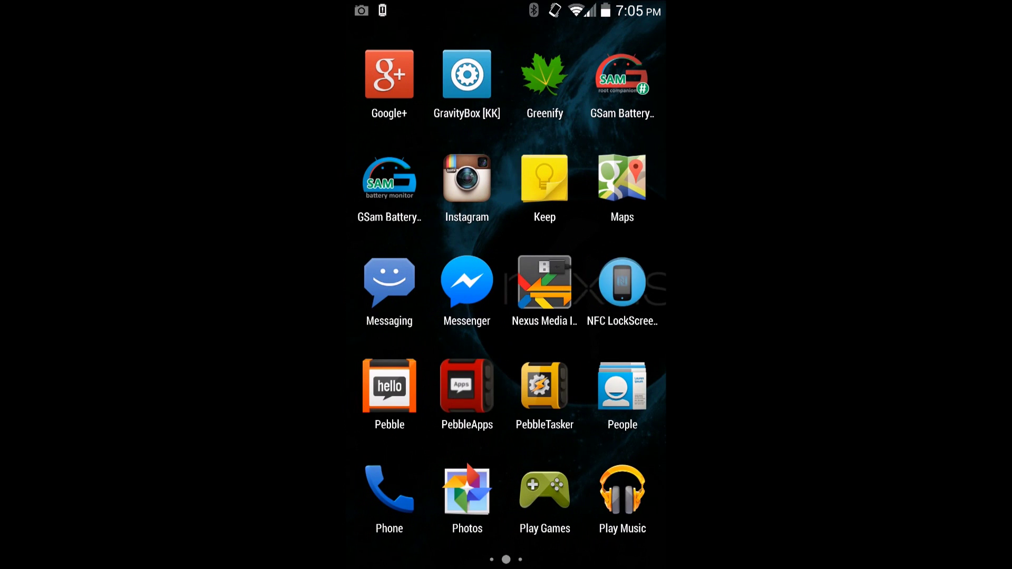
{"action": "left_click", "coordinate": [623, 285]}
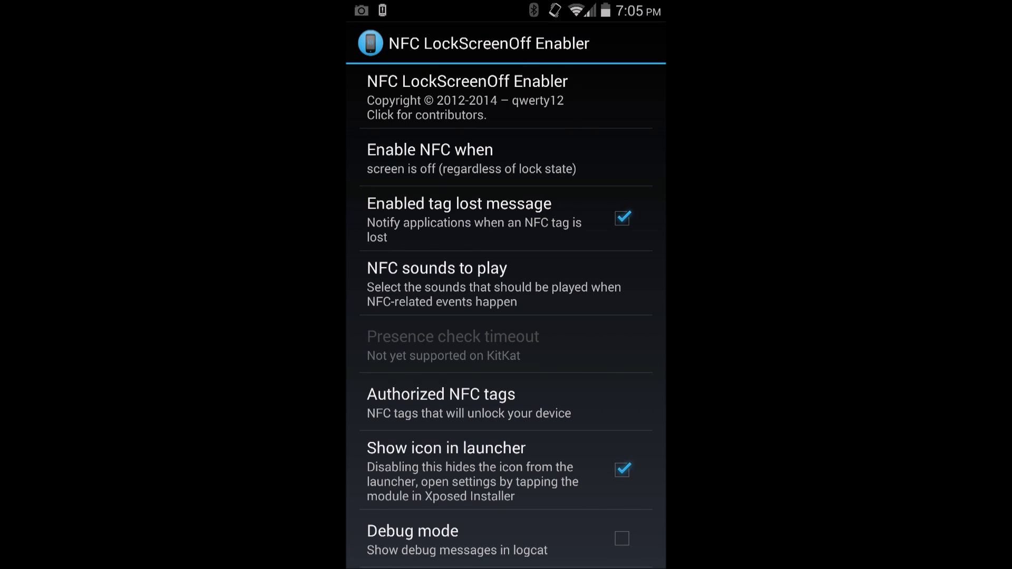
Confirm 'Enable NFC when' is set to screen off, leaving it unchanged
{"action": "left_click", "coordinate": [506, 157]}
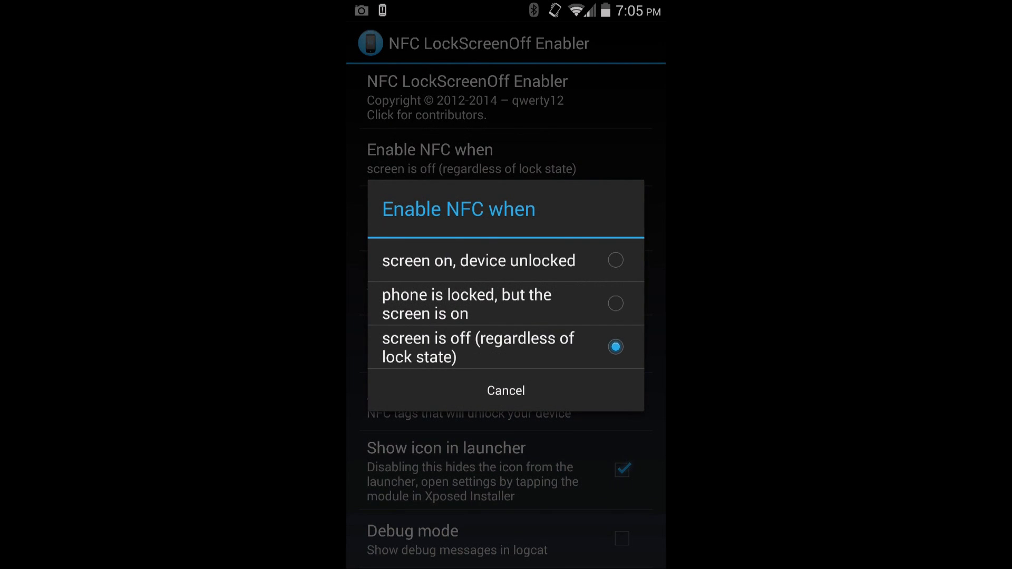
{"action": "left_click", "coordinate": [506, 390]}
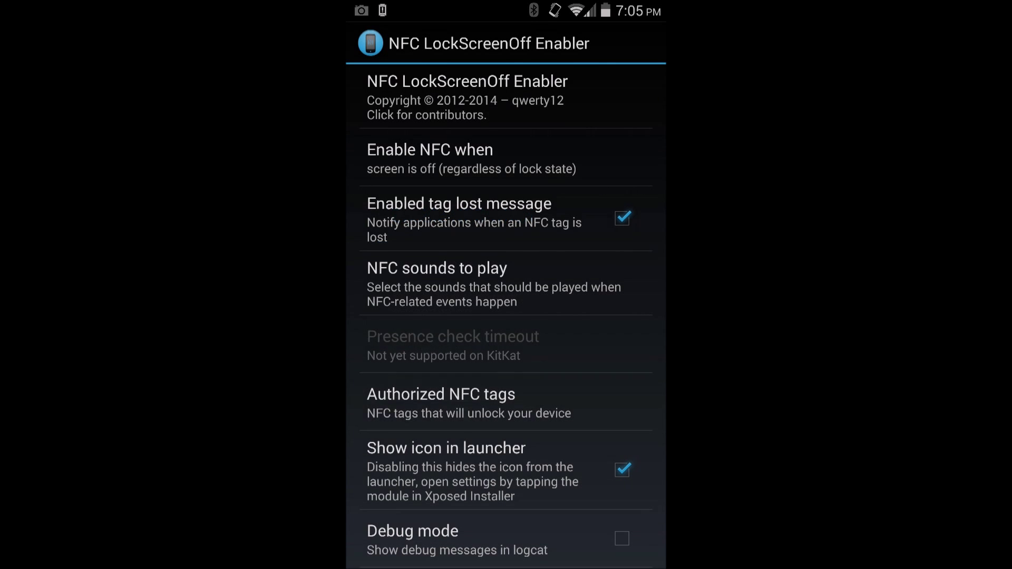
{"action": "left_click", "coordinate": [506, 402]}
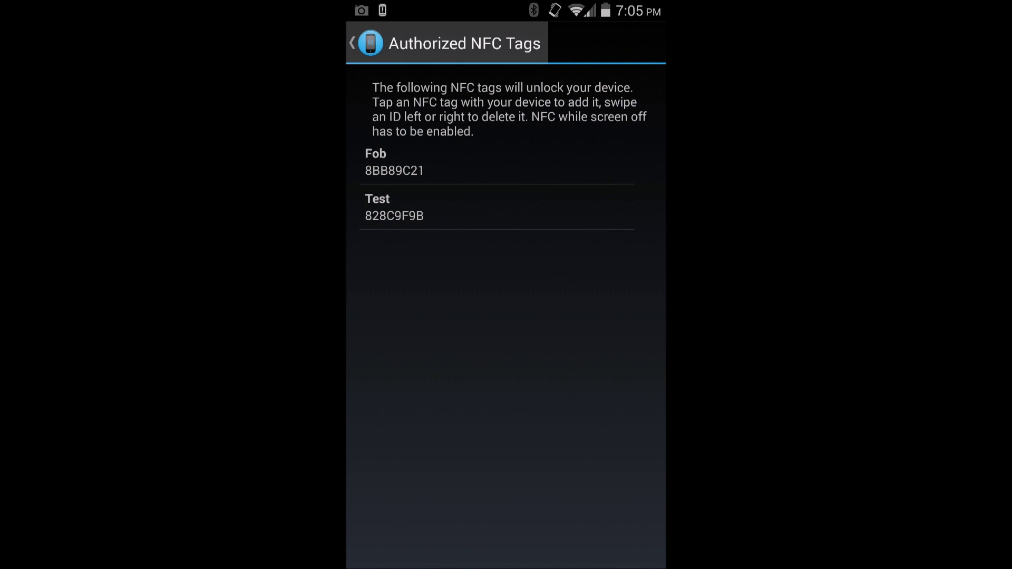
{"action": "left_click", "coordinate": [364, 43]}
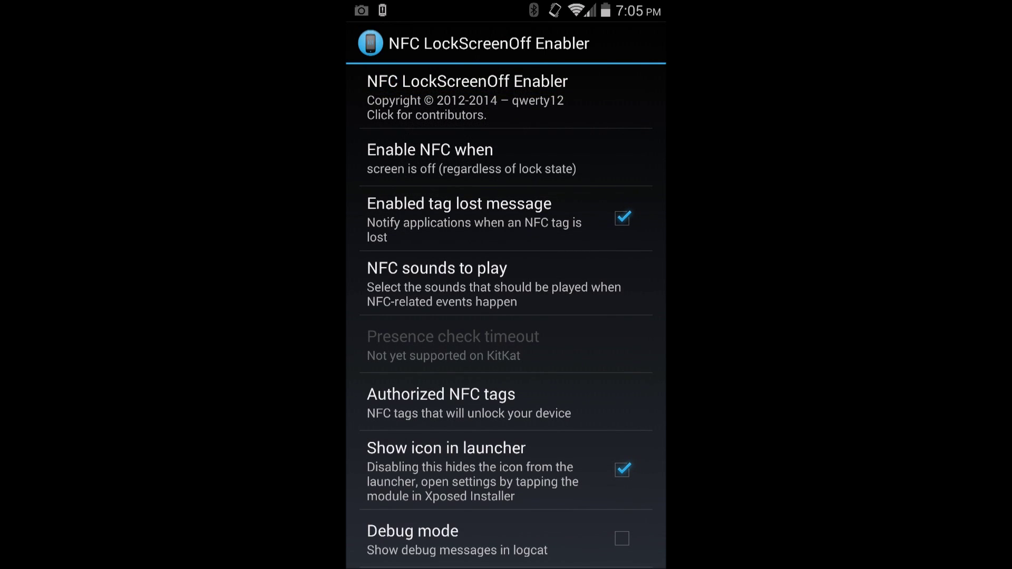